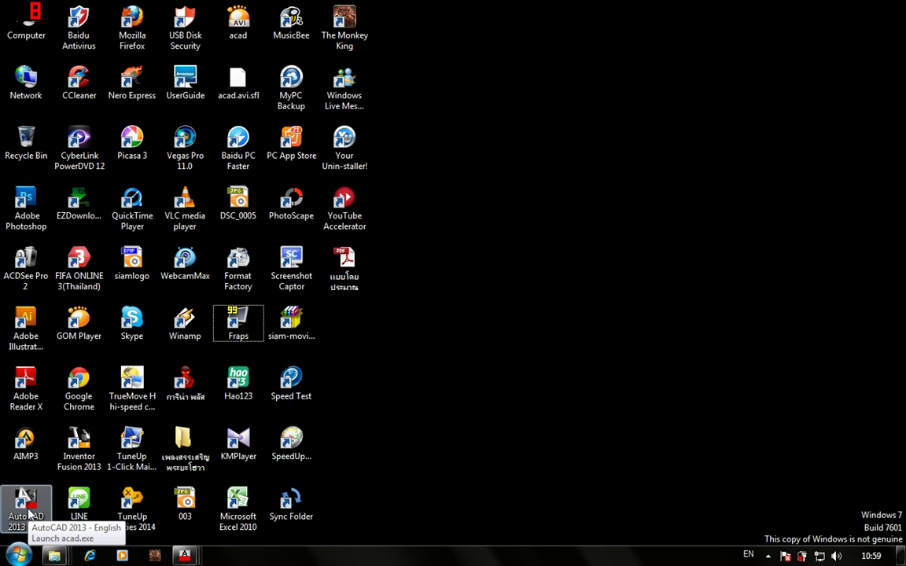
Restore the Drawing2 AutoCAD 2013 window from its taskbar thumbnail.
left_click(184, 556)
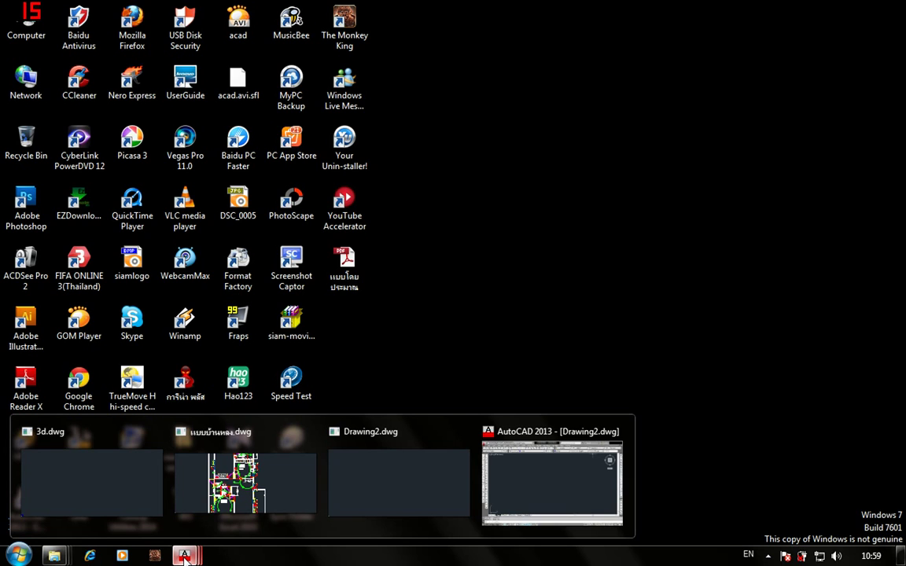
left_click(557, 491)
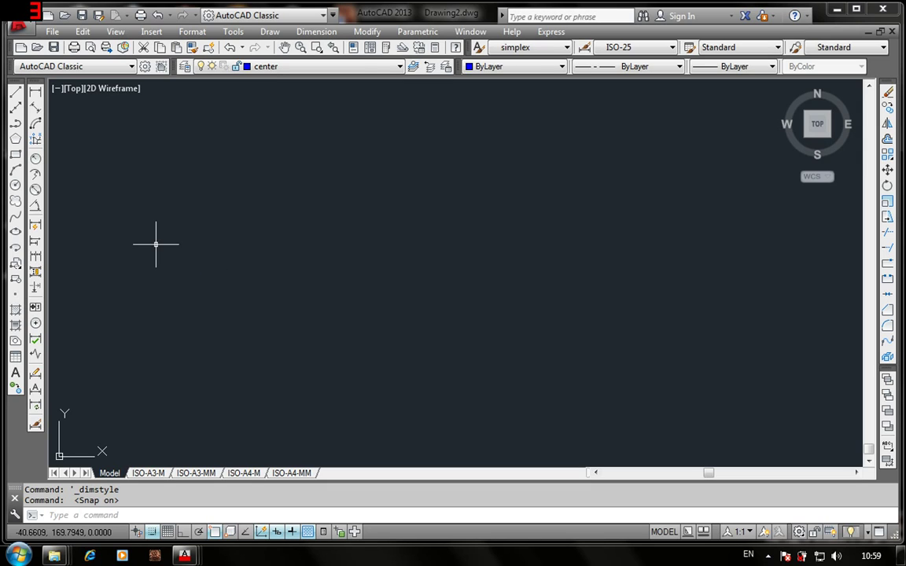
Switch to Drafting & Annotation, then 3D Modeling, then back to AutoCAD Classic.
left_click(322, 15)
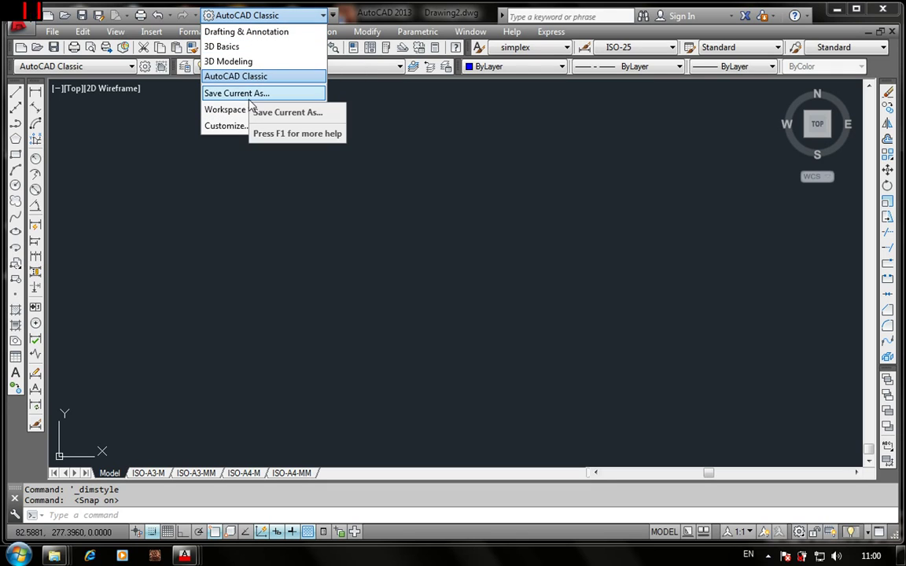
left_click(229, 32)
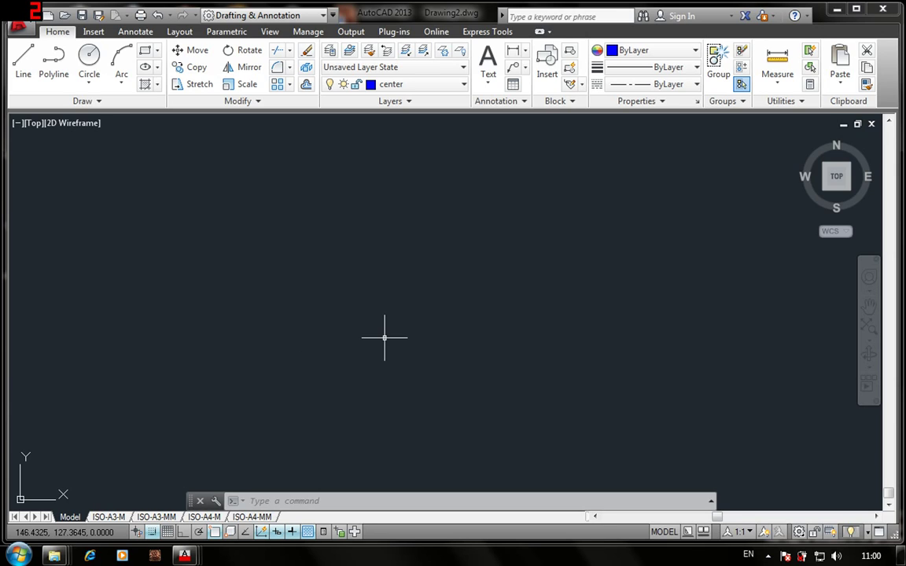
left_click(323, 17)
left_click(228, 61)
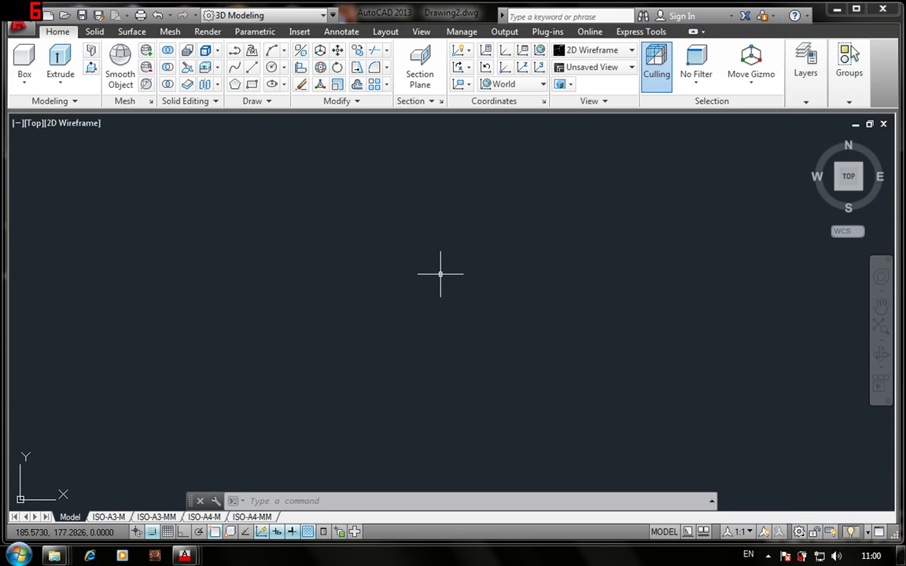
left_click(325, 16)
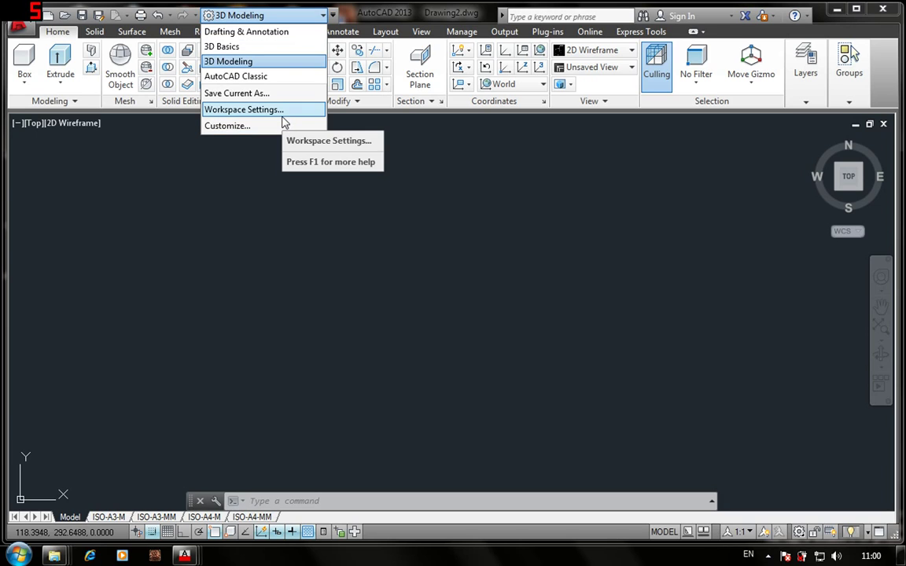
left_click(279, 77)
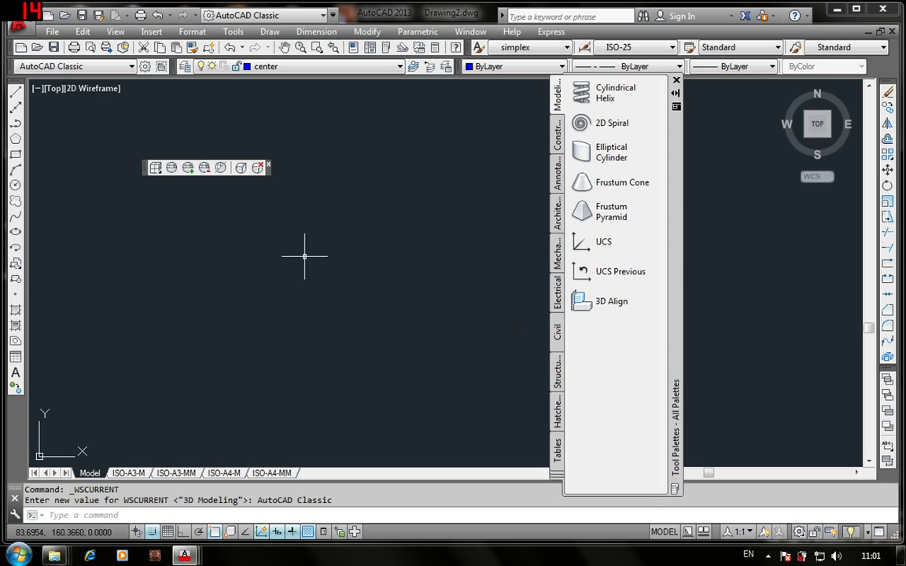
Close the floating toolbar and the Tool Palettes window.
left_click(268, 167)
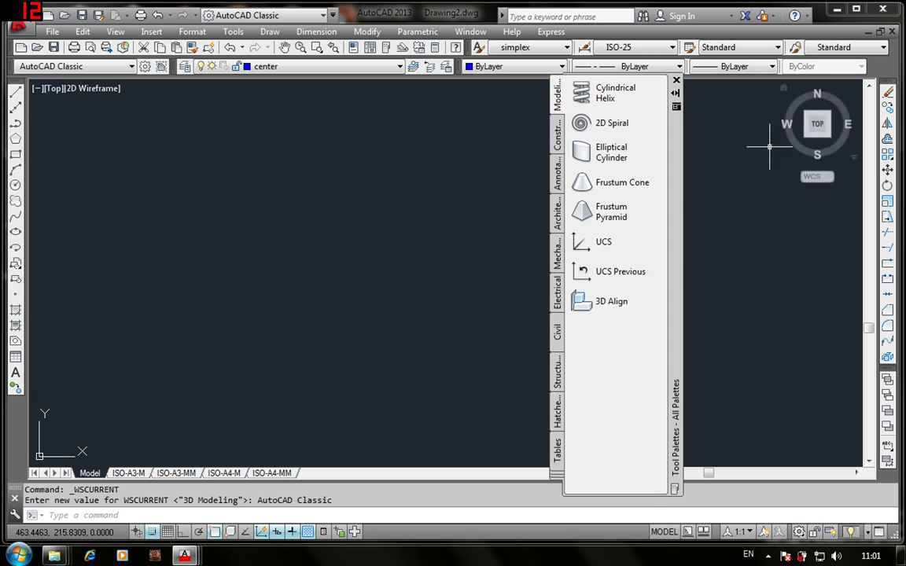
left_click(676, 81)
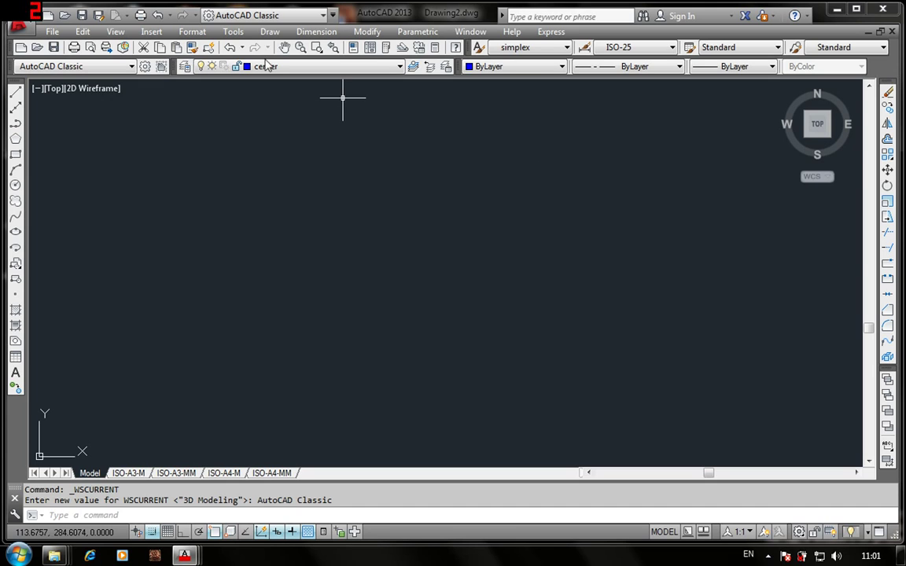
Dismiss the stray menus and selections, then show the Dimension toolbar from the toolbar list.
left_click(315, 32)
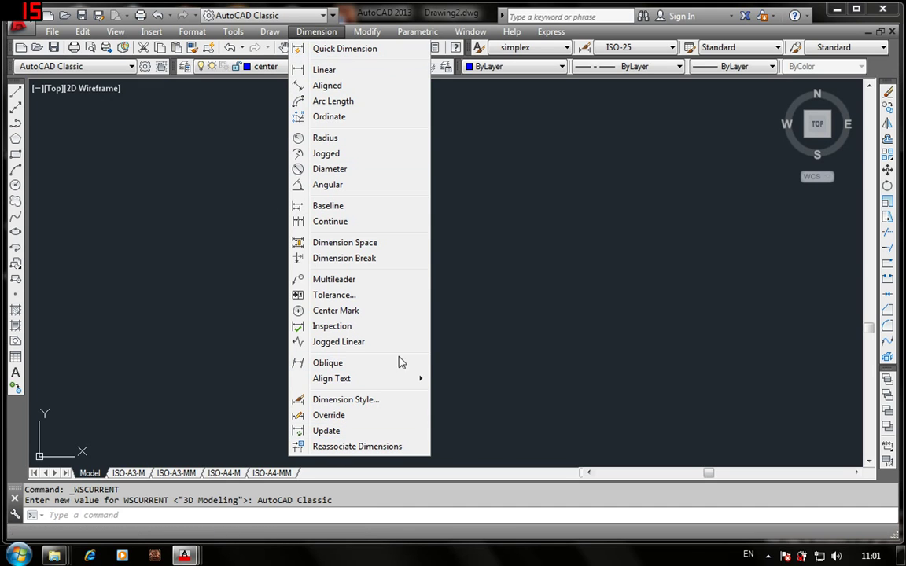
left_click(173, 292)
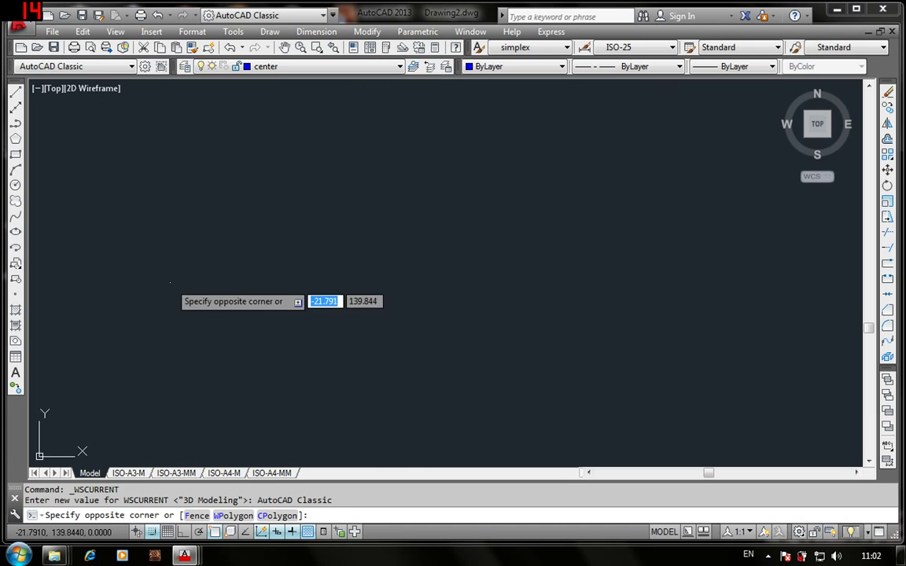
left_click(194, 250)
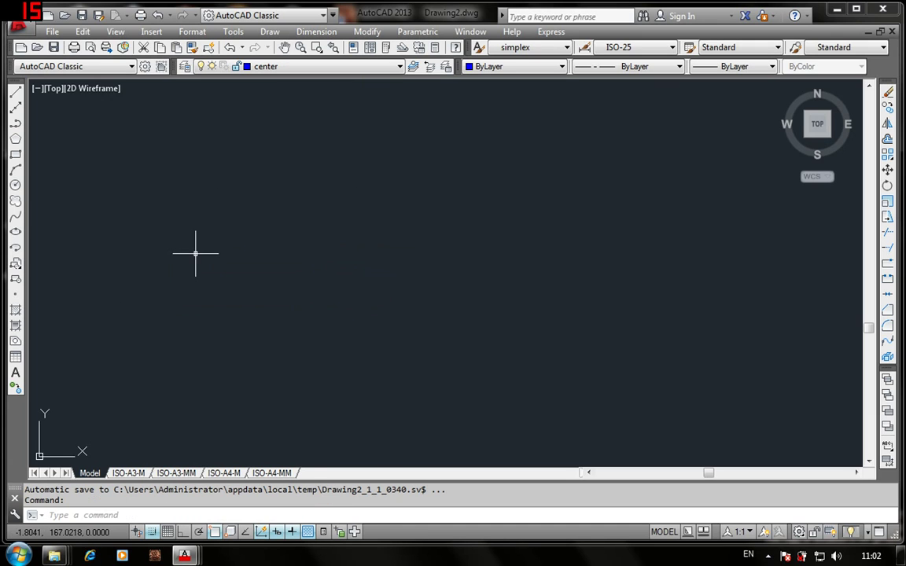
right_click(19, 177)
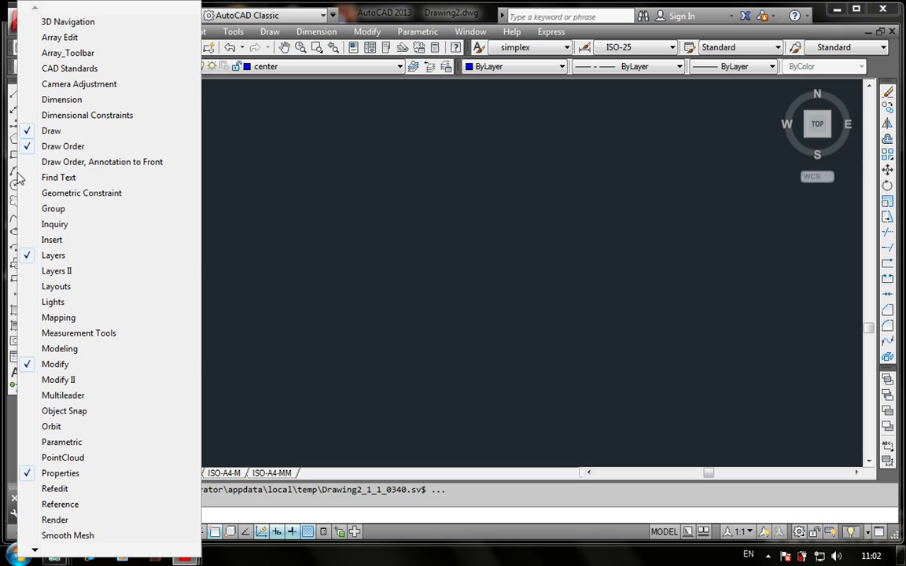
left_click(326, 228)
left_click(857, 206)
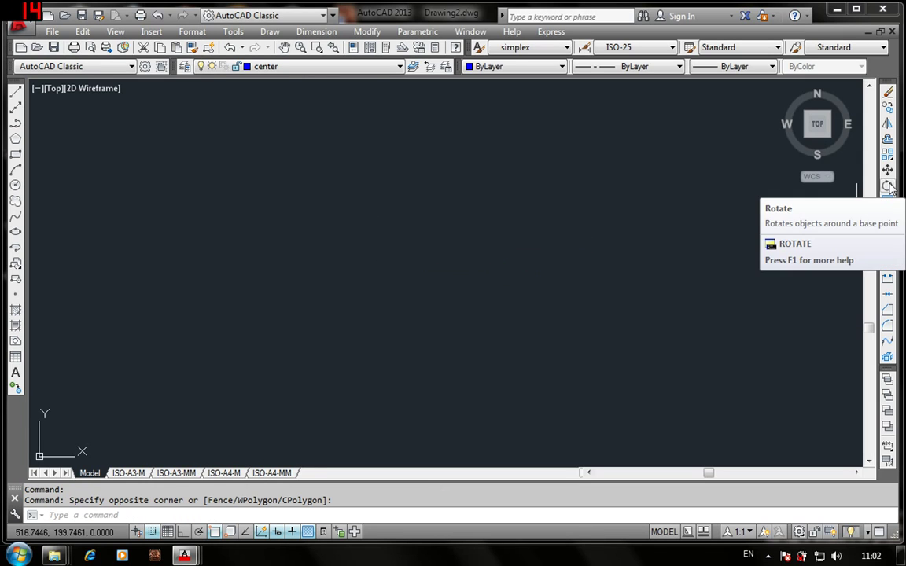
right_click(890, 186)
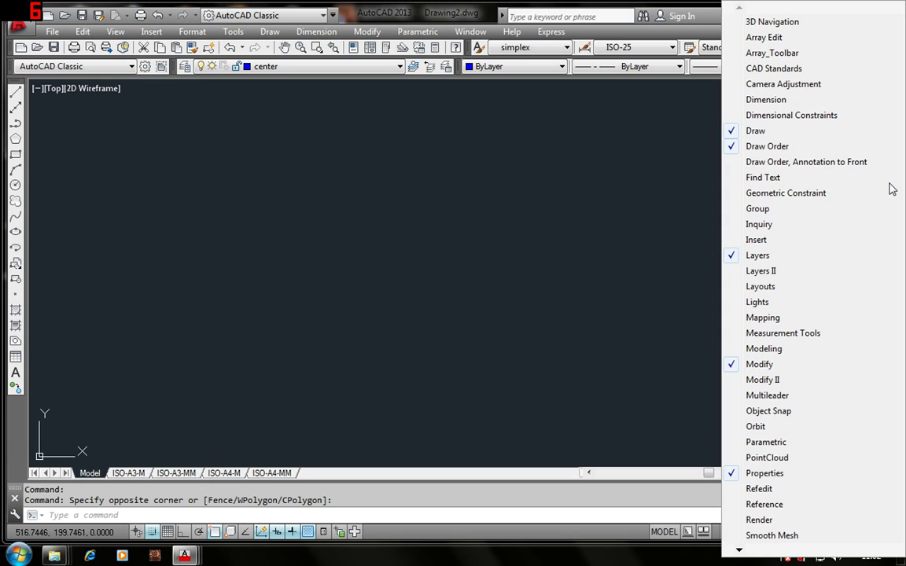
left_click(733, 106)
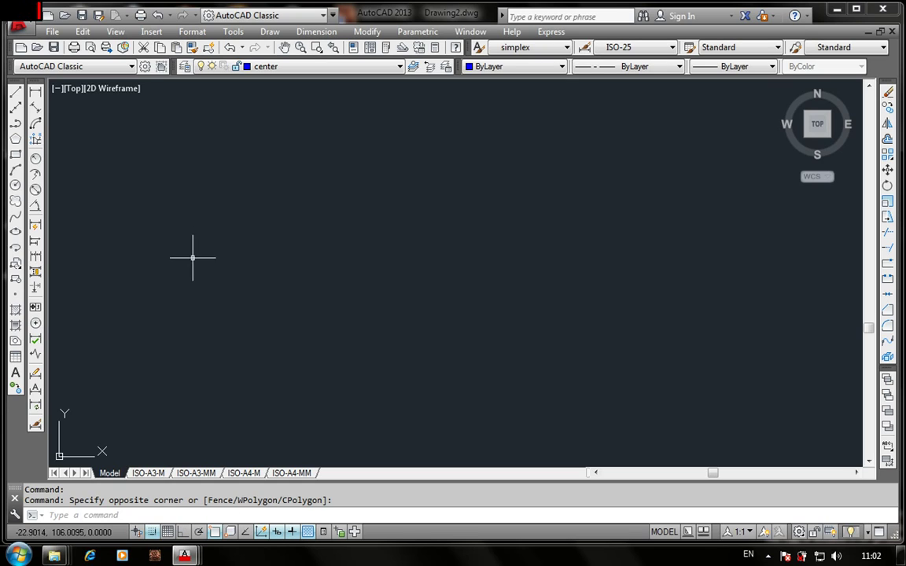
Turn on the grid display and zoom to see it over the drawing limits.
left_click(167, 532)
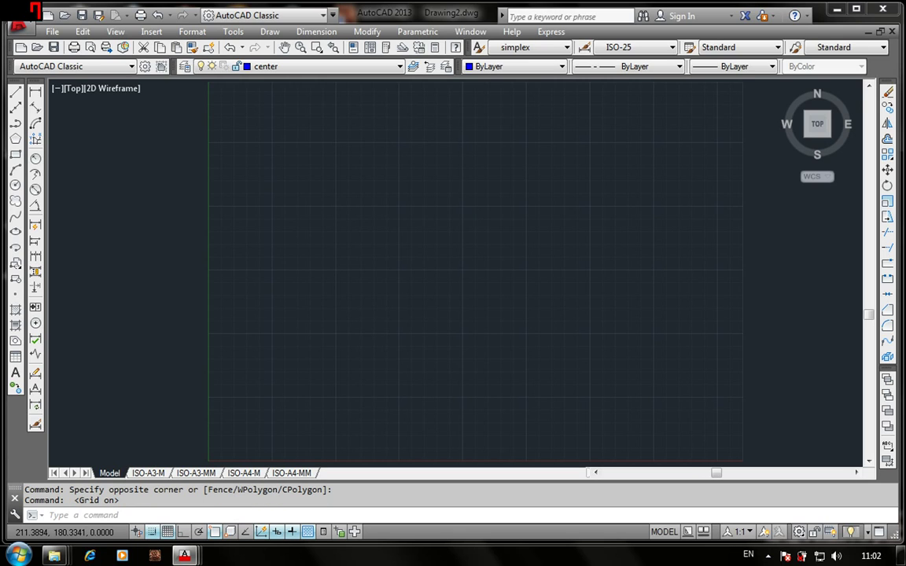
scroll(476, 229, "down", 4)
scroll(476, 229, "up", 2)
scroll(477, 231, "up", 2)
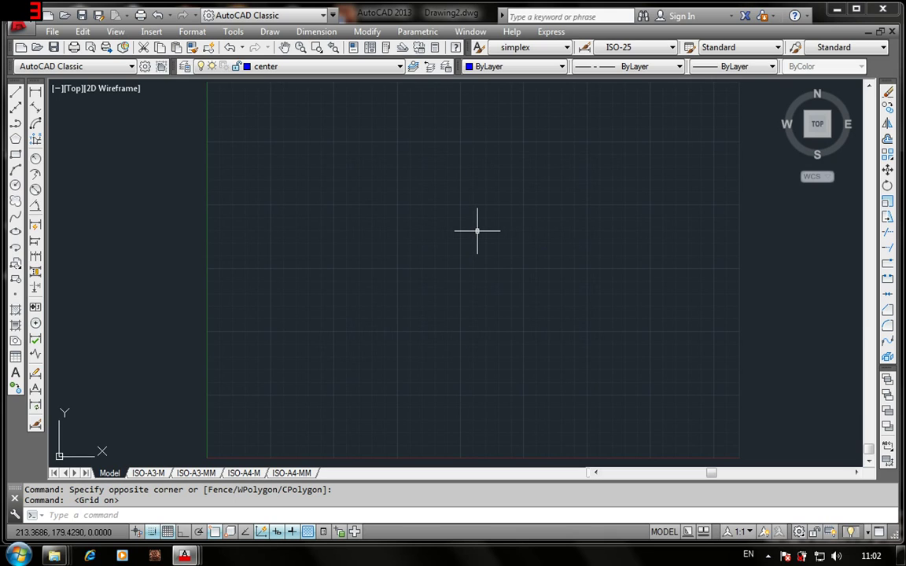
left_click(192, 31)
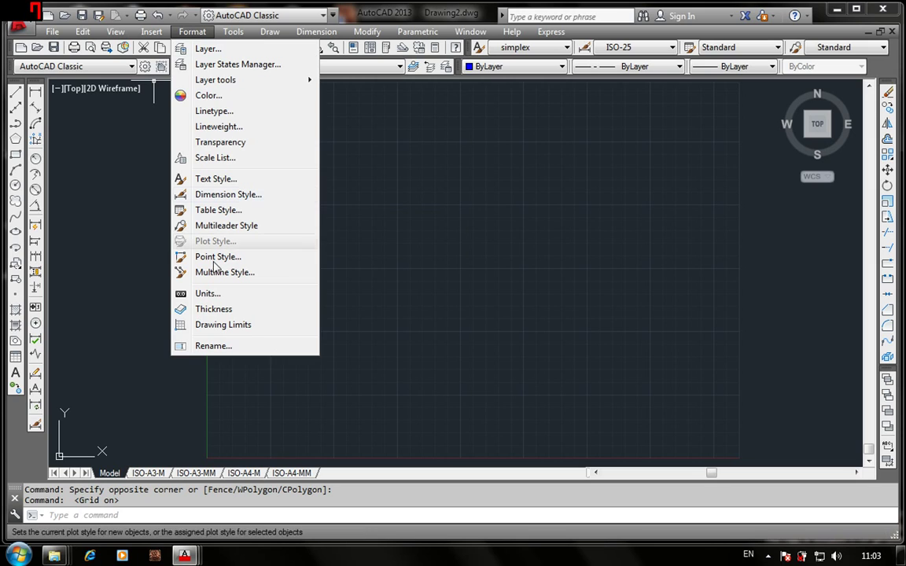
Keep Millimeters as the Drawing Units insertion scale, with Decimal 0.0000 length and Decimal Degrees.
left_click(219, 296)
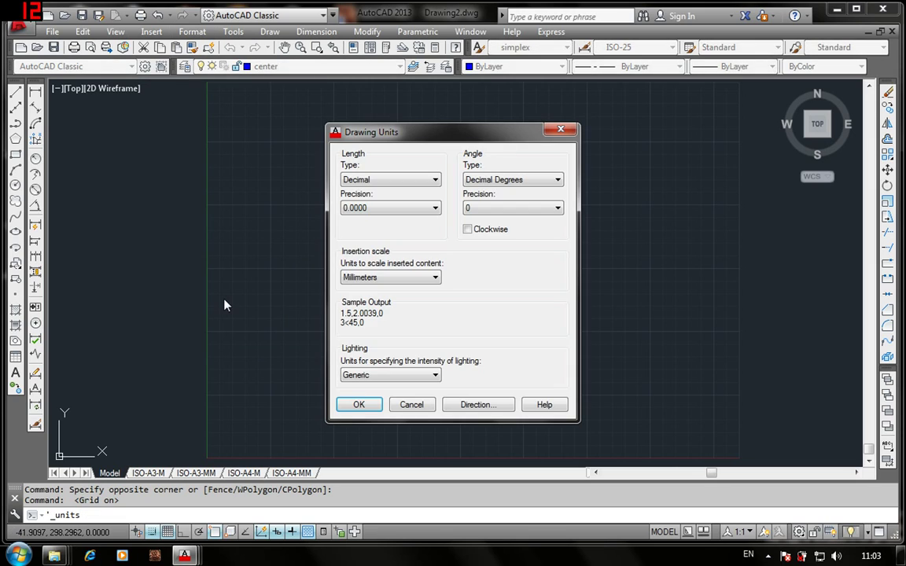
left_click(438, 278)
left_click(437, 279)
left_click(358, 404)
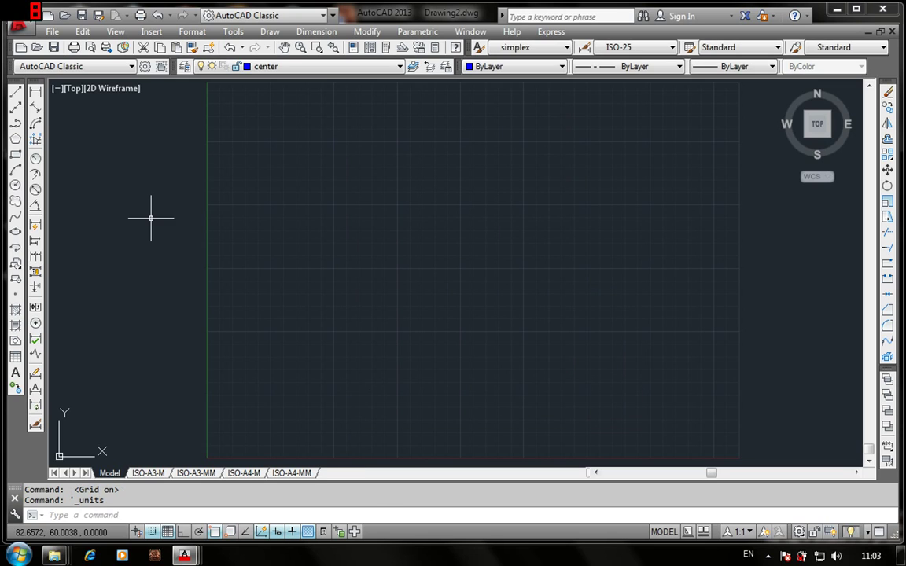
left_click(191, 32)
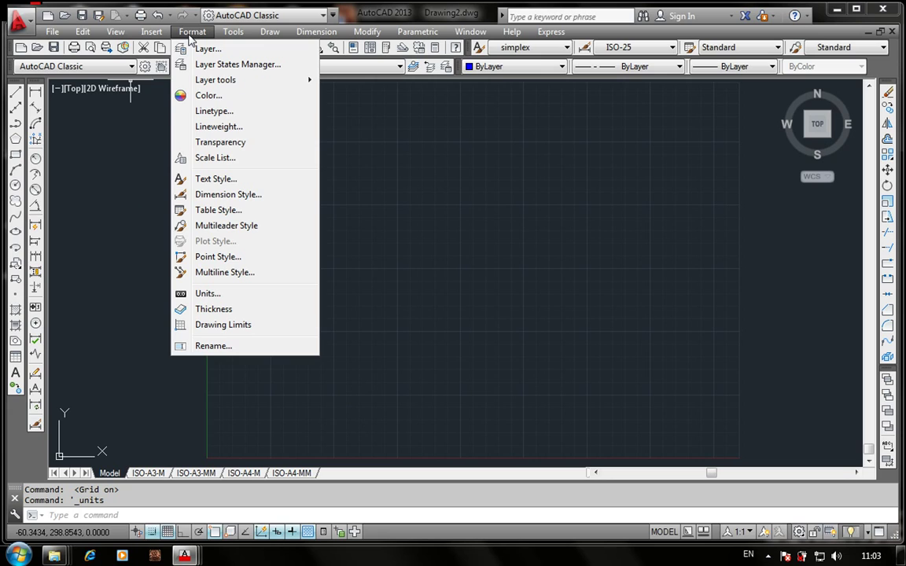
Set the LIMITS from 0,0 to 420,297, then switch the grid off with F7.
left_click(223, 324)
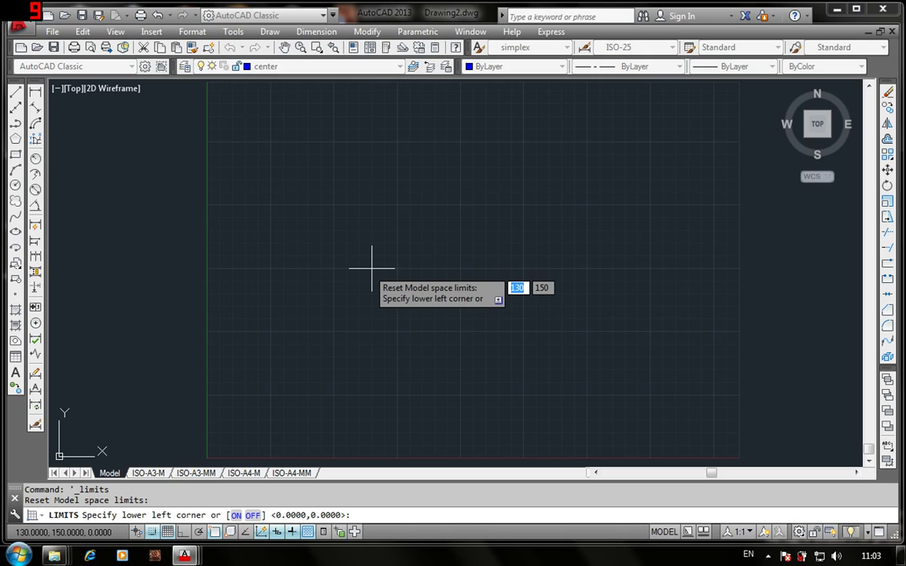
key("Return")
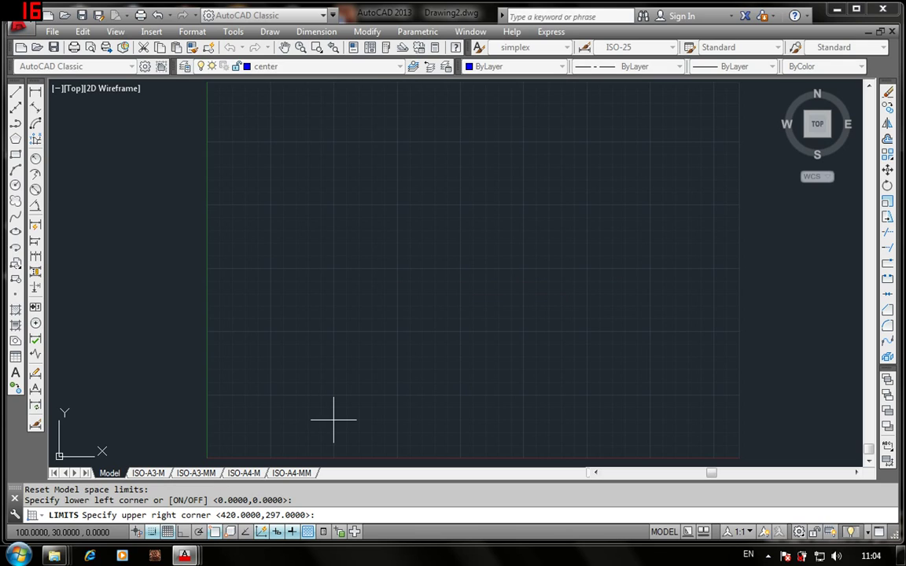
key("Return")
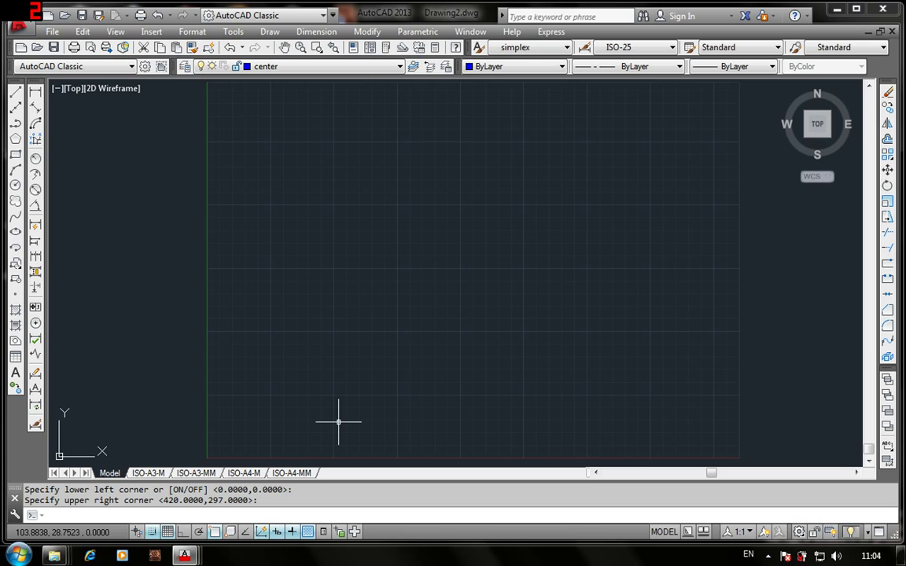
key("Return")
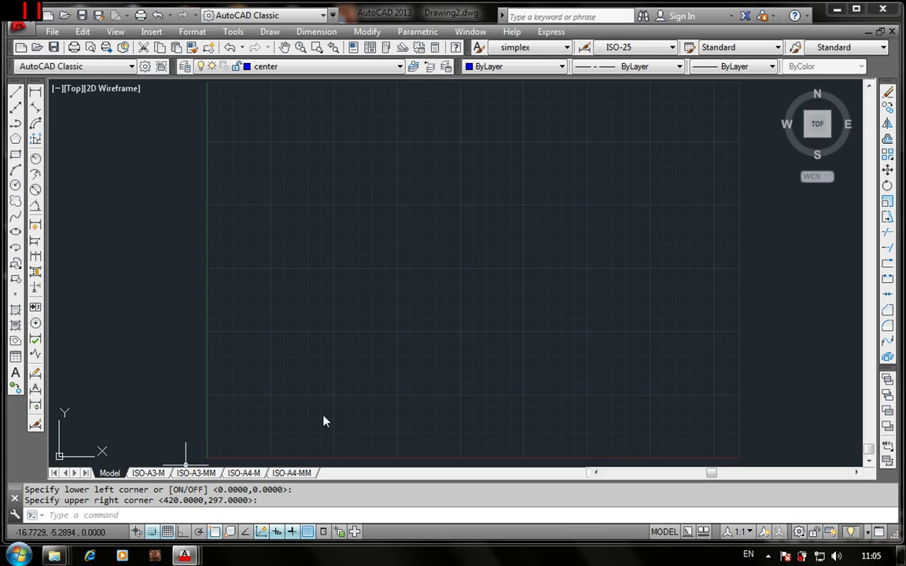
key("F7")
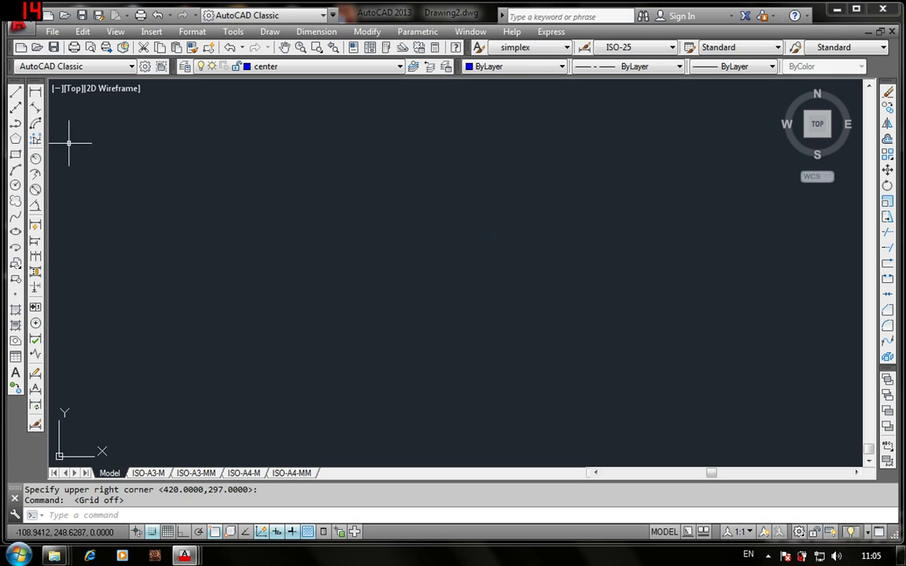
Open Format > Dimension Style to show ISO-25 in the Dimension Style Manager.
left_click(196, 36)
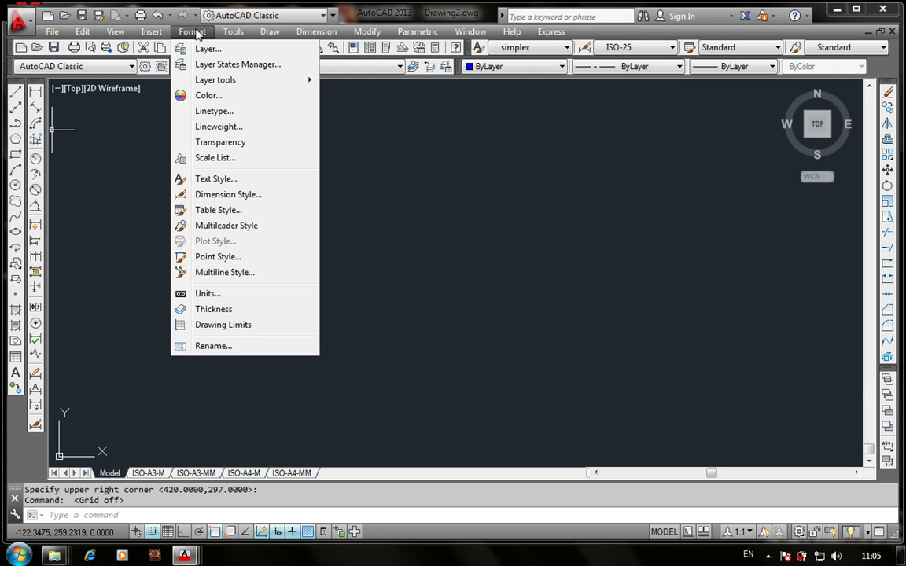
left_click(228, 195)
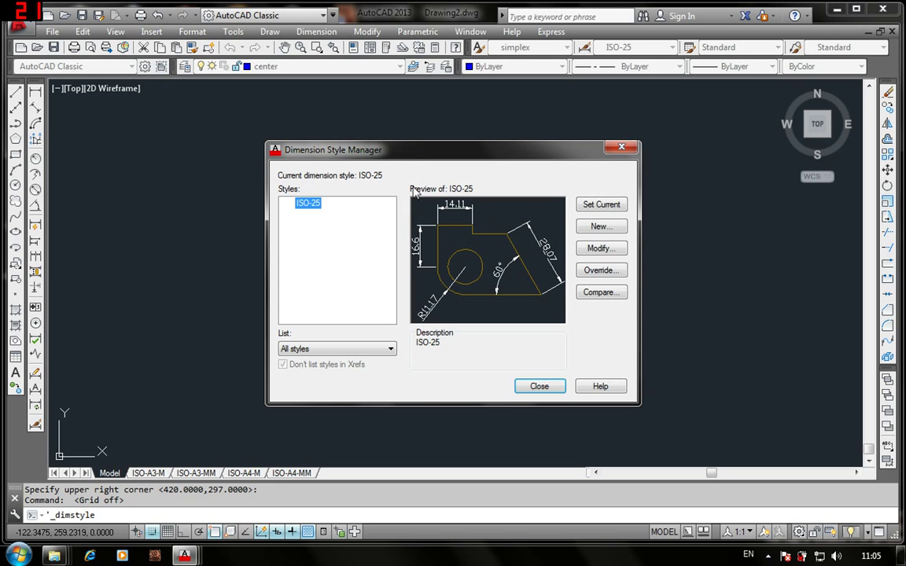
Modify ISO-25 and review its Lines and Symbols and Arrows settings.
left_click(601, 248)
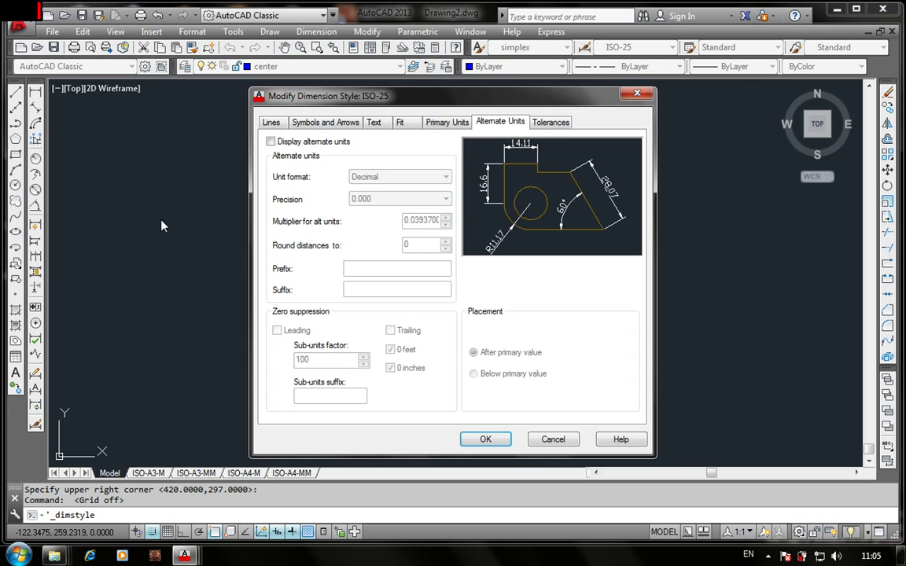
left_click(271, 124)
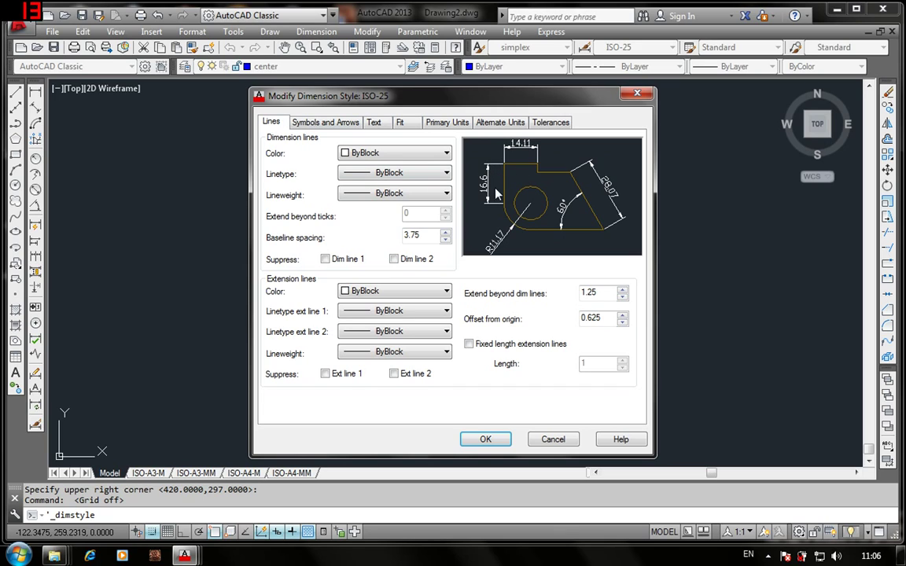
left_click(318, 127)
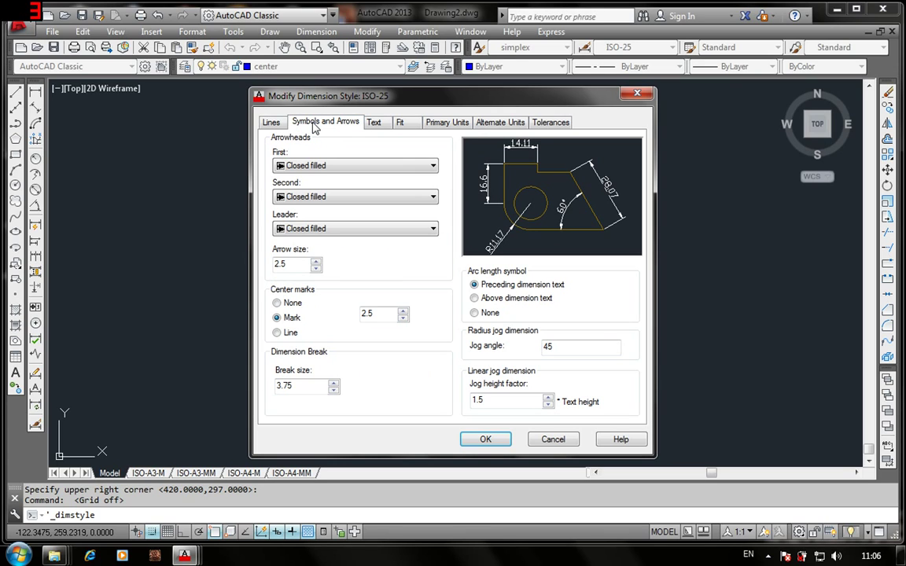
Keep Closed filled for the first, second and leader arrowheads.
left_click(433, 166)
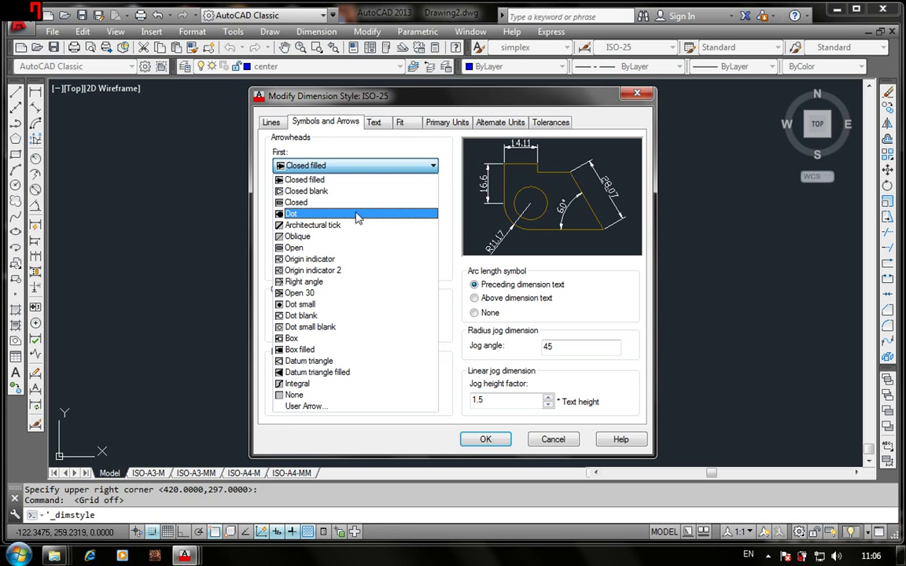
left_click(330, 179)
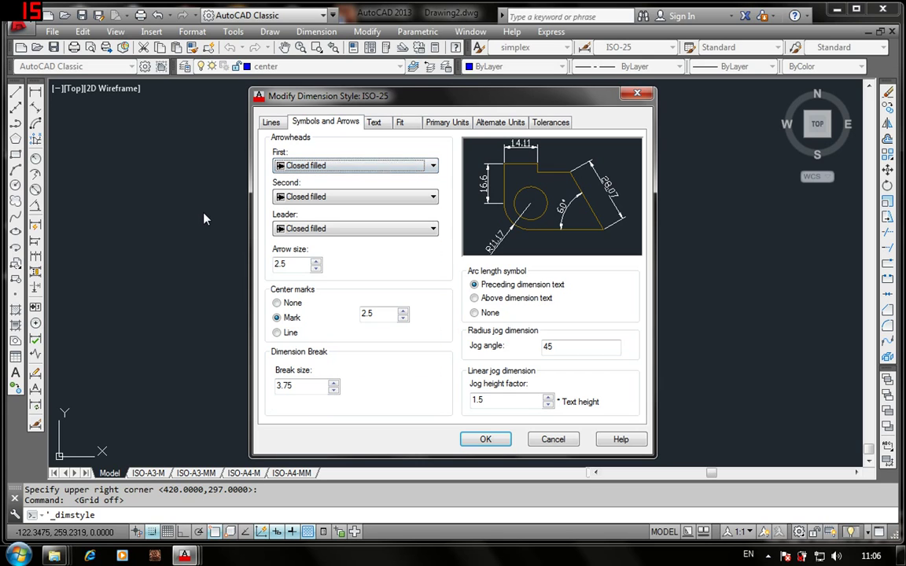
left_click(432, 197)
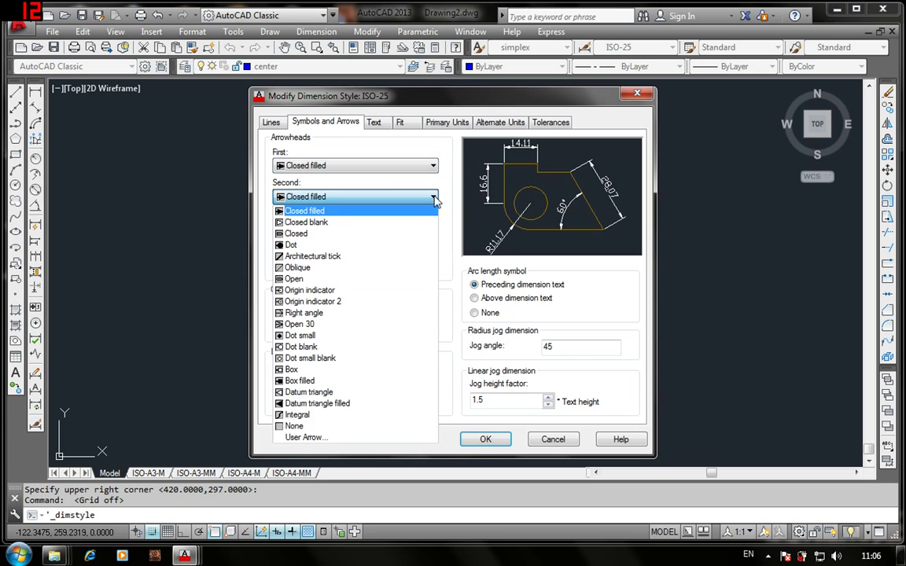
left_click(433, 199)
left_click(433, 229)
left_click(434, 230)
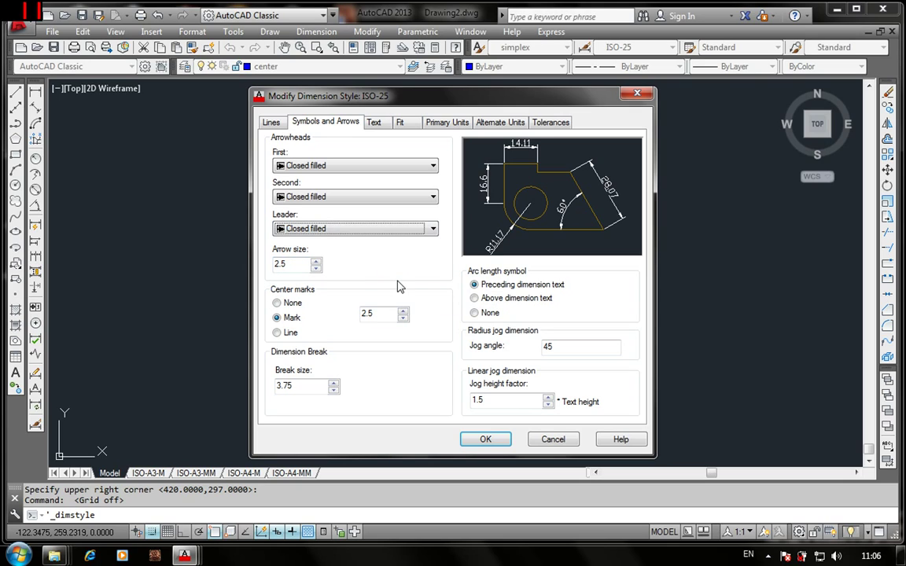
Review ISO-25's Text, Fit and Primary Units settings, keeping 0.00 linear precision.
left_click(374, 123)
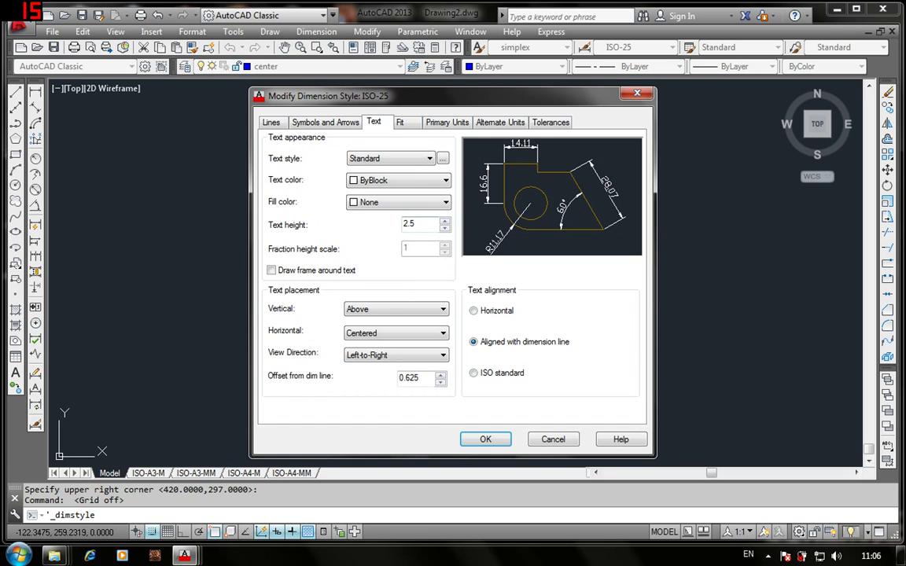
left_click(400, 121)
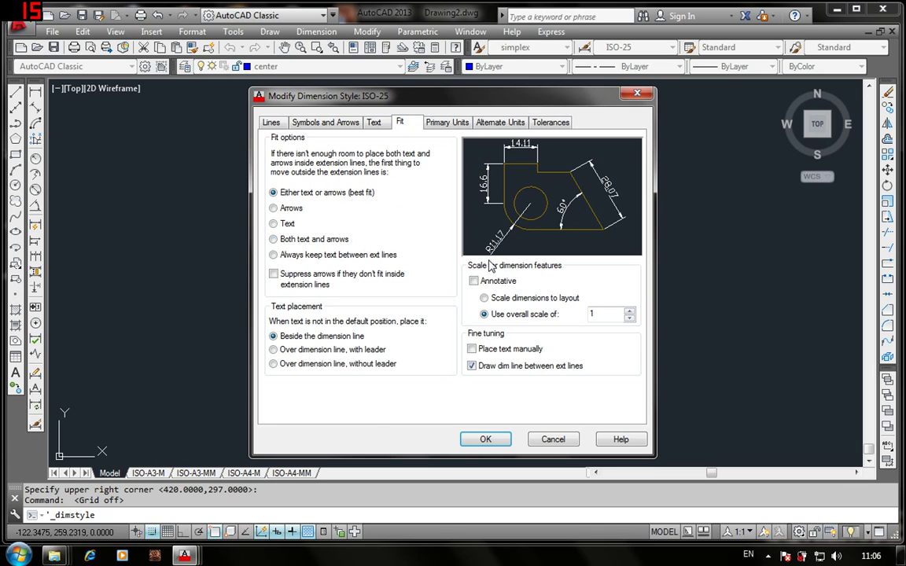
left_click(445, 122)
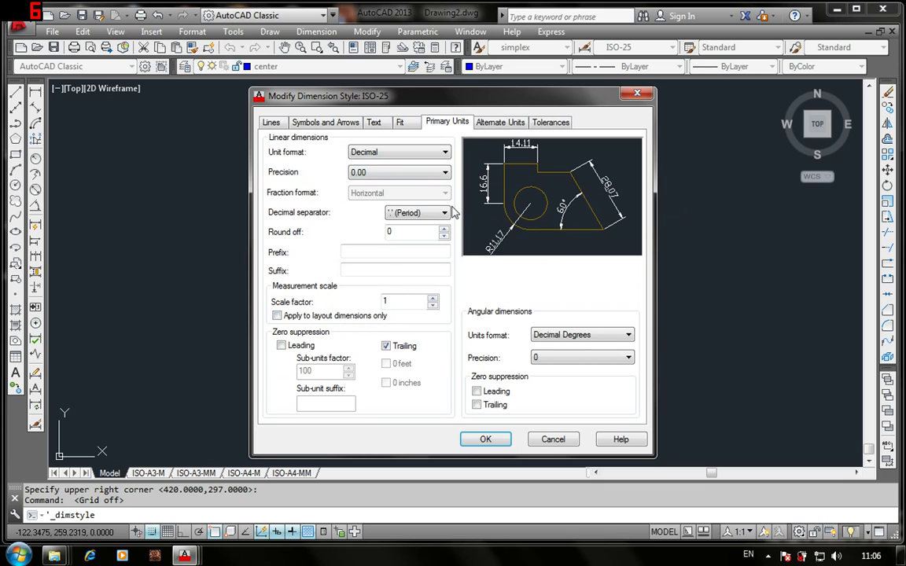
left_click(437, 177)
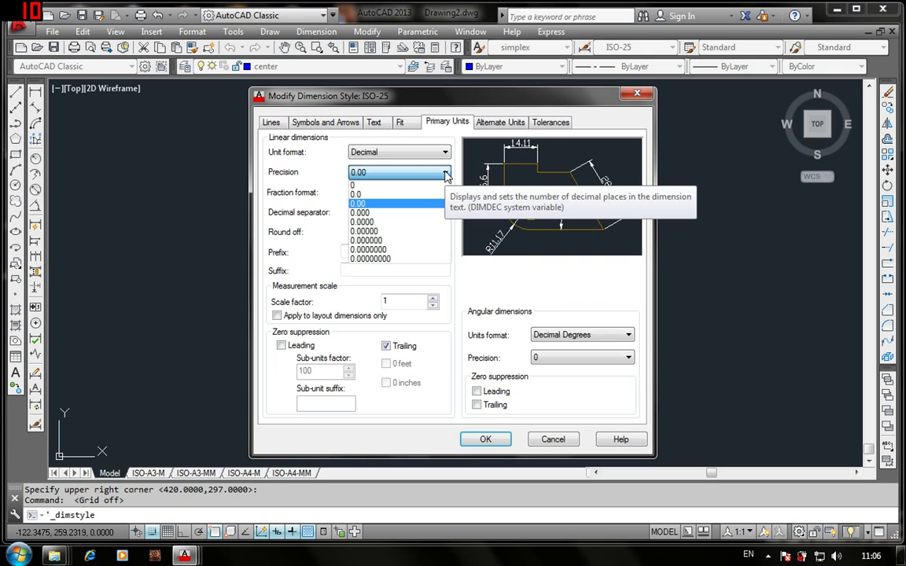
Keep ISO-25 linear precision at 0.00 and its decimal separator as Period after trying Comma.
left_click(322, 247)
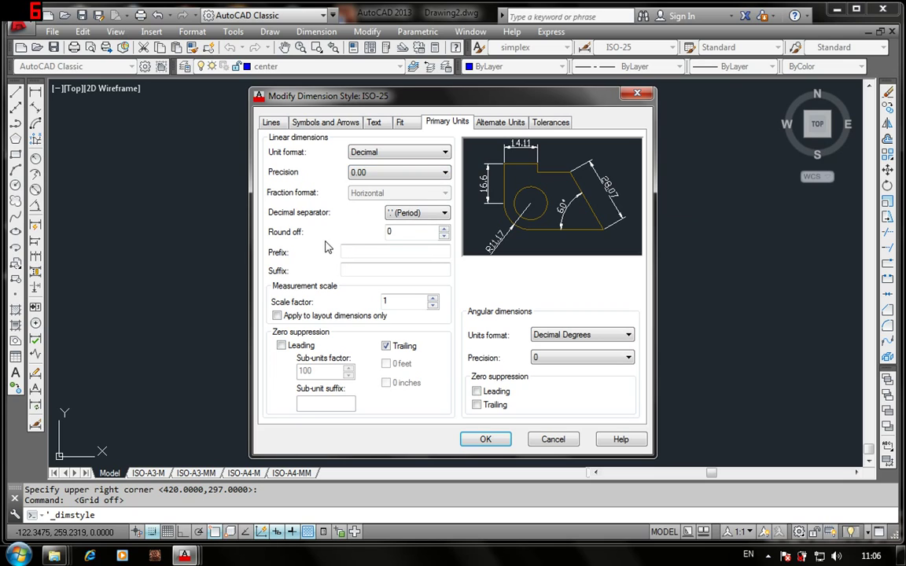
left_click(445, 213)
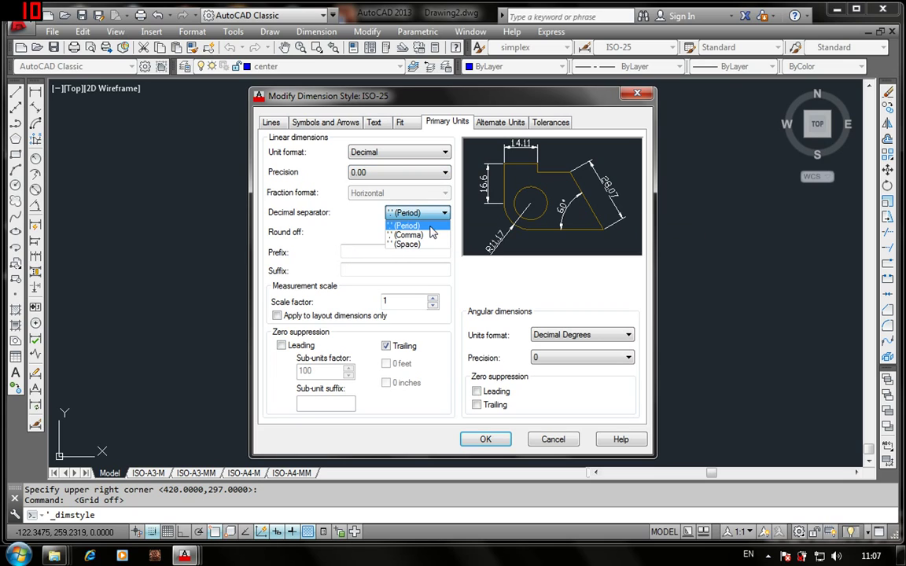
left_click(445, 214)
left_click(445, 213)
left_click(405, 232)
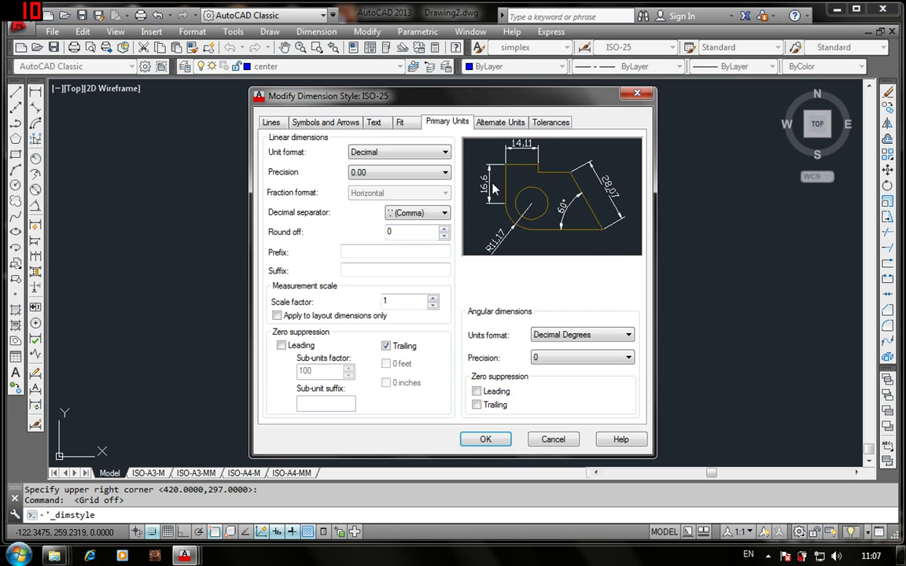
left_click(445, 213)
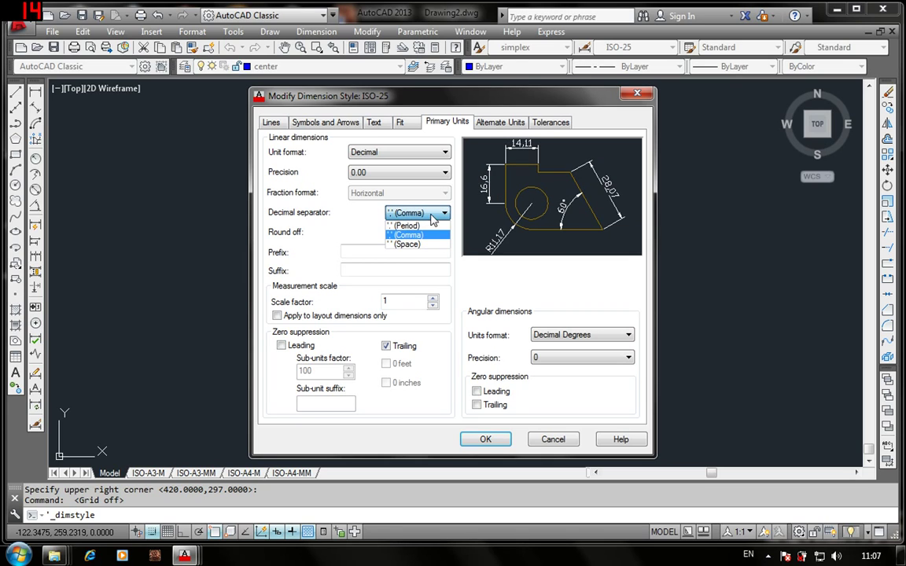
left_click(402, 226)
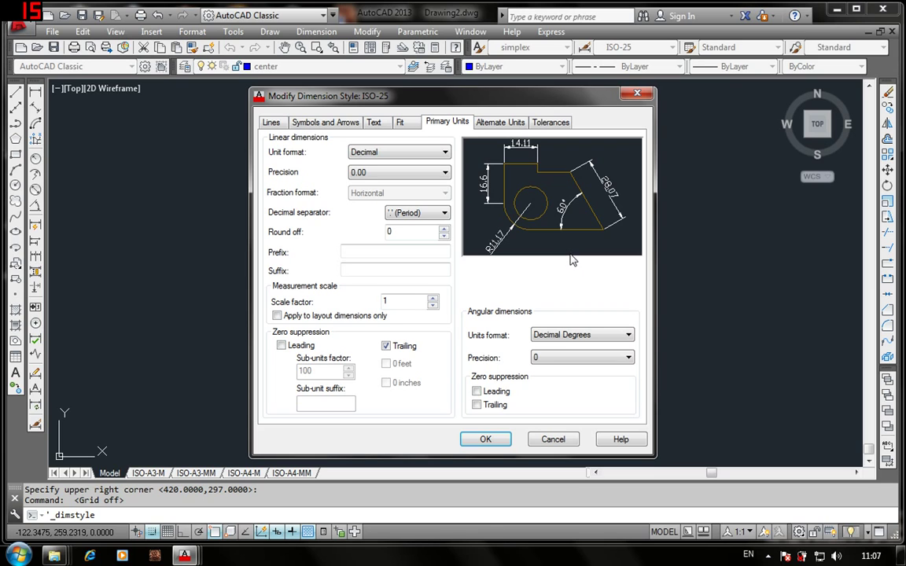
Check the Alternate Units and Tolerances settings, confirming alternate units stay off.
left_click(487, 125)
left_click(550, 122)
left_click(494, 125)
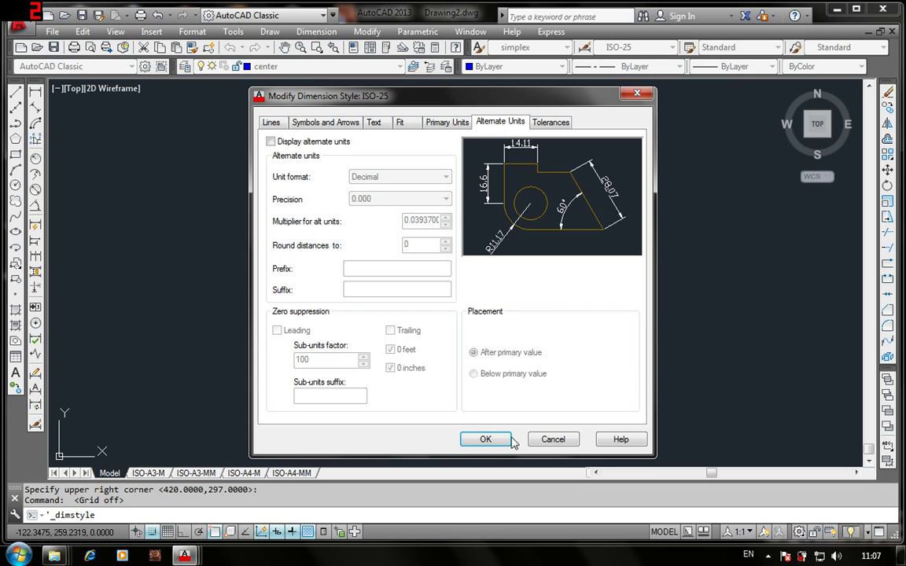
Save the ISO-25 style changes and close the Dimension Style Manager.
left_click(483, 439)
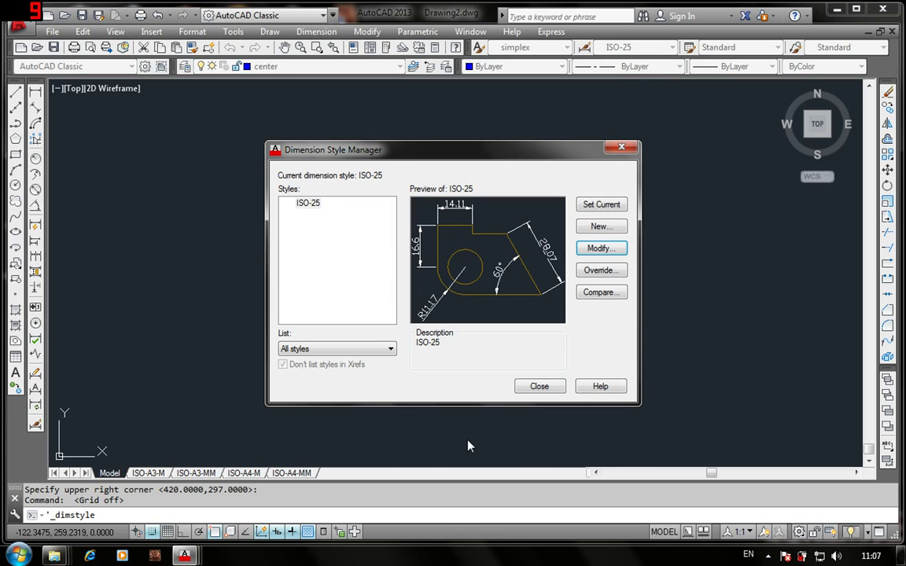
left_click(540, 386)
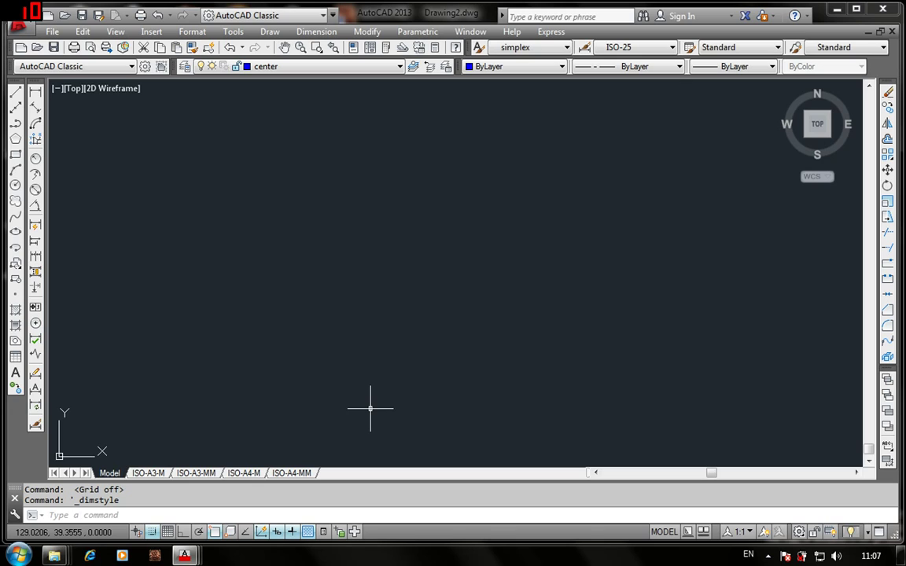